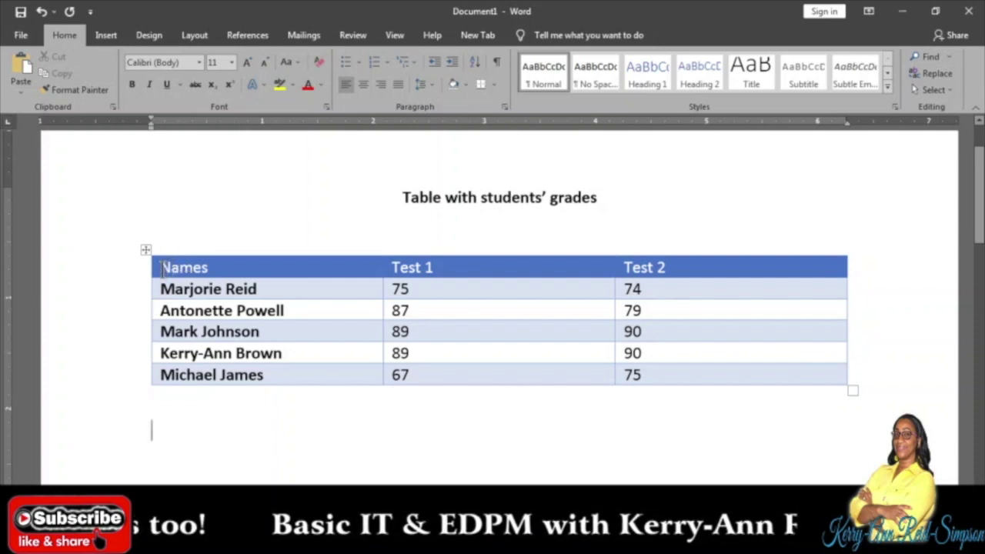
Step: Select the Names and Test 1 columns, then insert a pie chart below the table
{"action": "left_click_drag", "start_coordinate": [162, 267], "coordinate": [434, 374]}
{"action": "key", "text": "ctrl+c"}
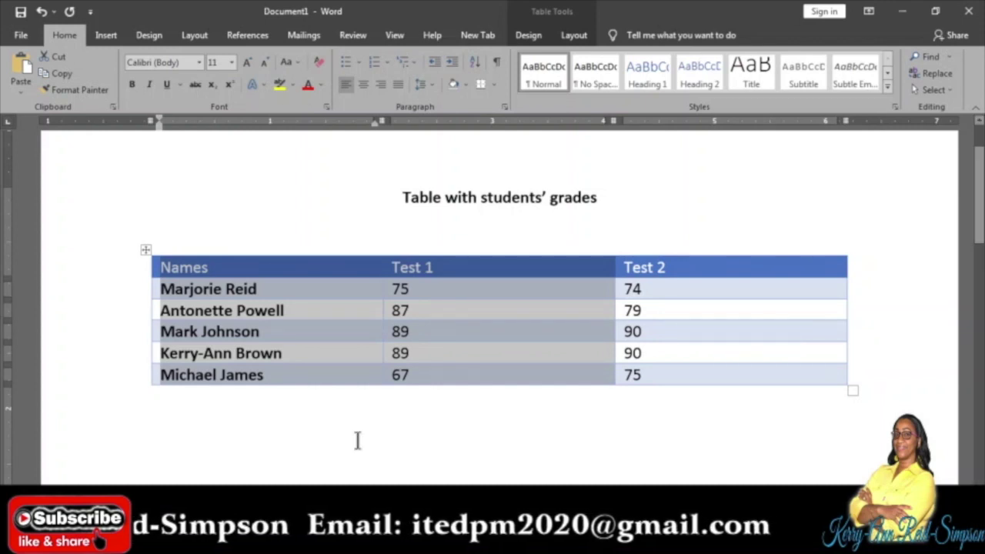
{"action": "left_click", "coordinate": [168, 428]}
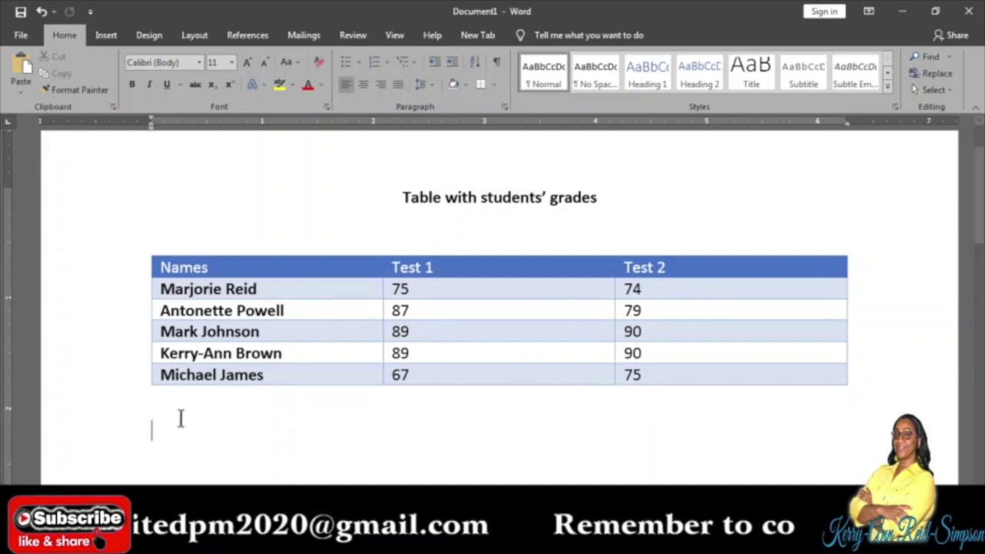
{"action": "left_click", "coordinate": [107, 40]}
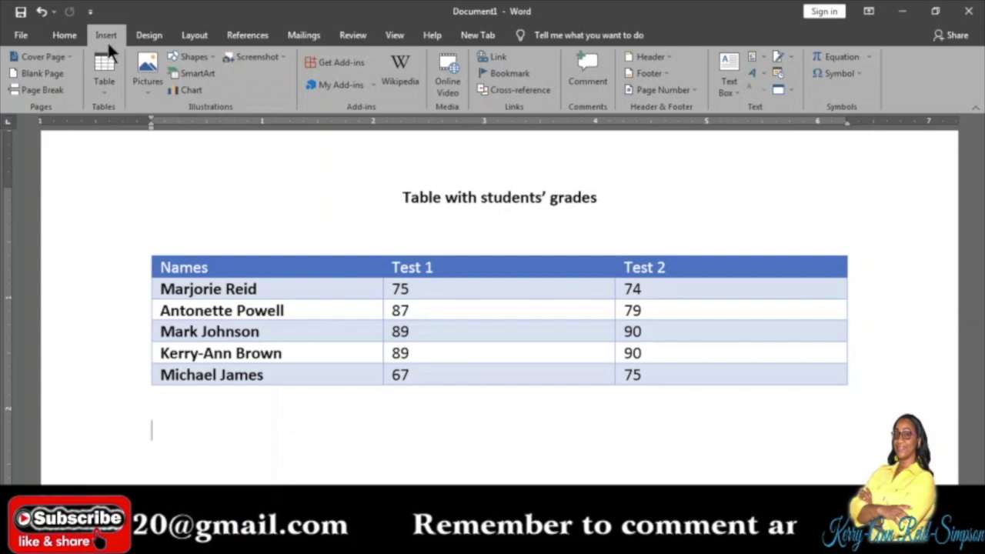
{"action": "left_click", "coordinate": [194, 88]}
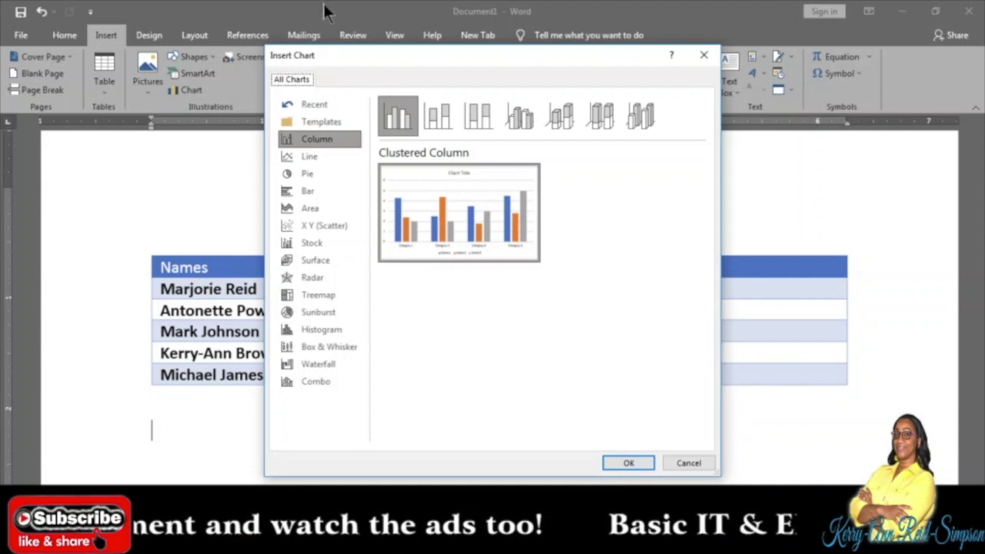
{"action": "left_click", "coordinate": [300, 174]}
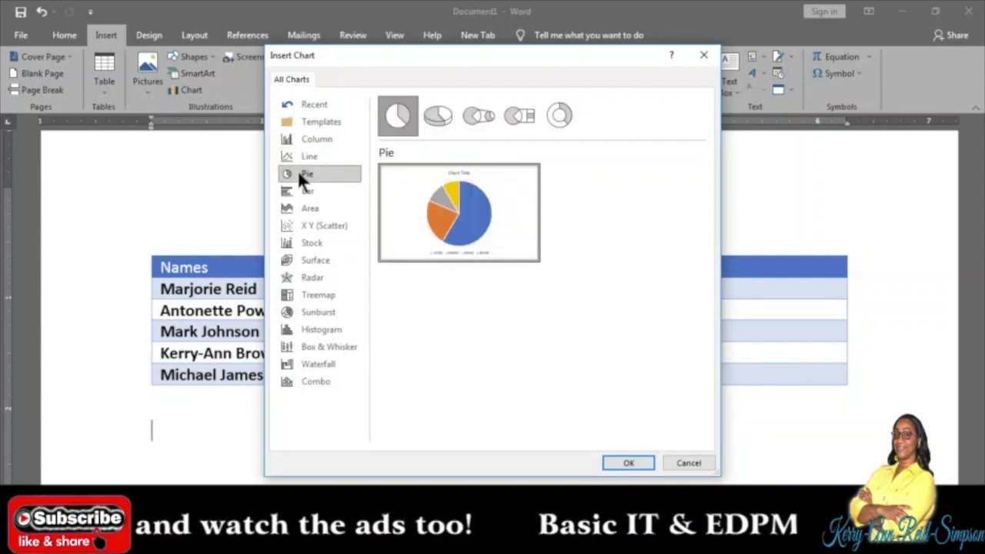
{"action": "left_click", "coordinate": [610, 461]}
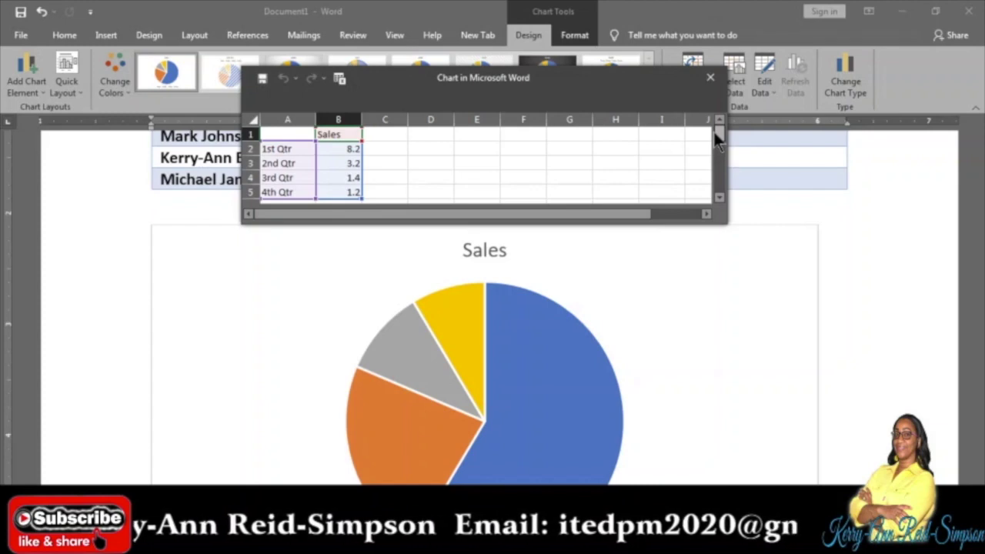
Step: Paste the Names and Test 1 scores into the chart data sheet starting at A1
{"action": "left_click_drag", "start_coordinate": [725, 221], "coordinate": [932, 459]}
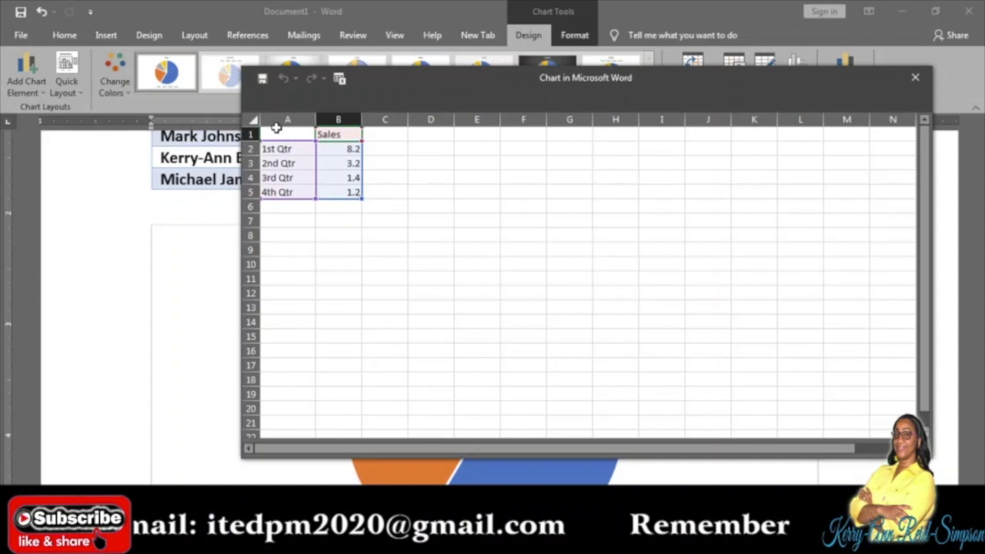
{"action": "left_click", "coordinate": [276, 128]}
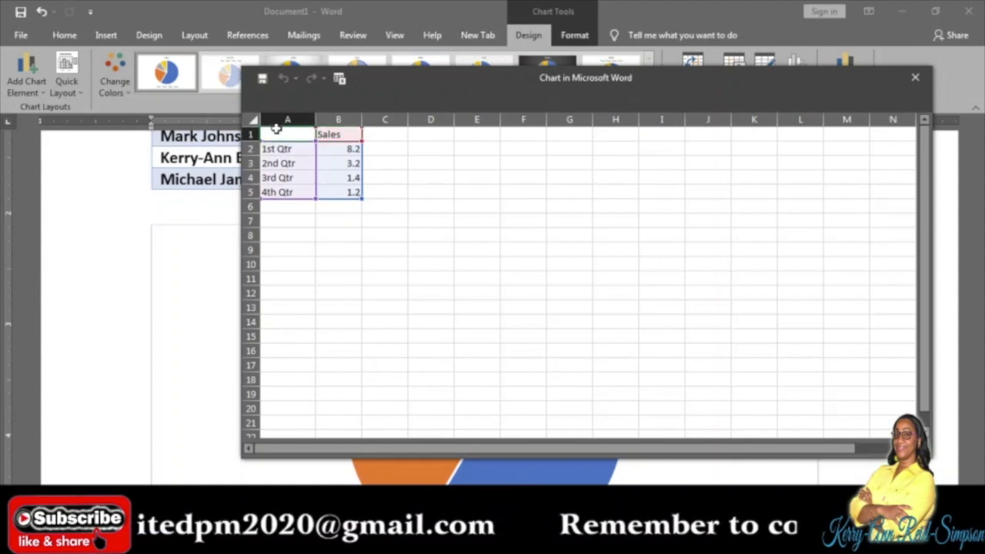
{"action": "key", "text": "ctrl+v"}
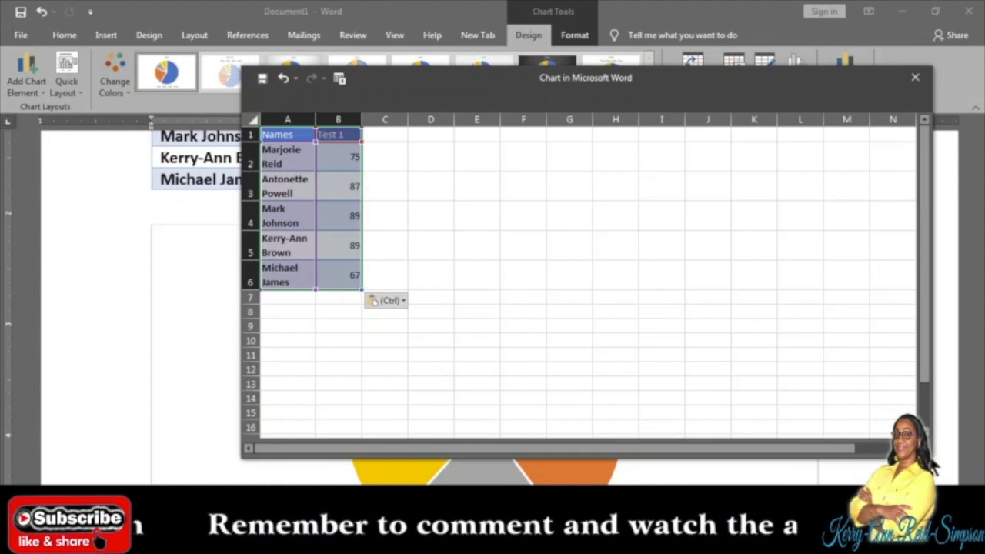
{"action": "left_click_drag", "start_coordinate": [930, 459], "coordinate": [695, 227]}
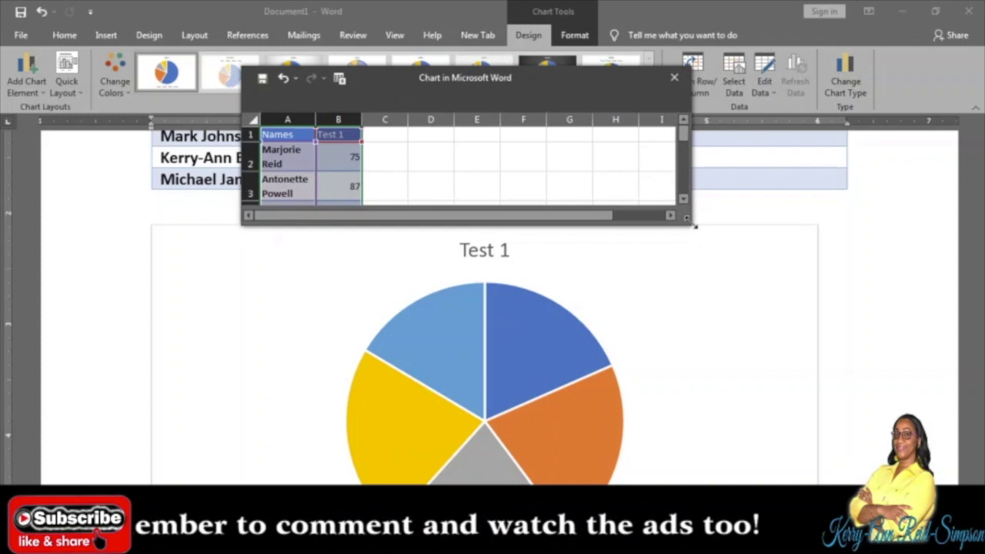
{"action": "left_click", "coordinate": [786, 328]}
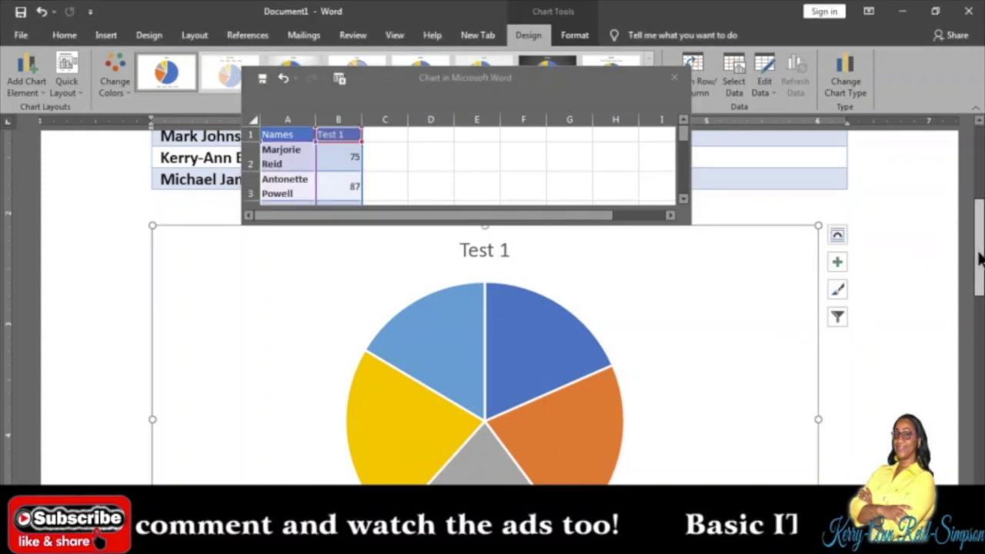
{"action": "scroll", "coordinate": [978, 260], "scroll_direction": "down", "scroll_amount": 5}
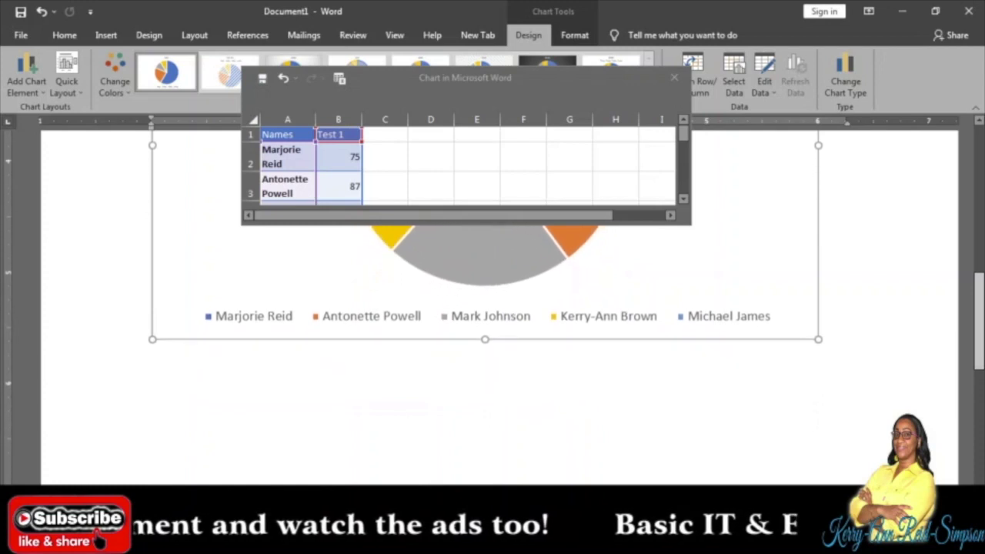
{"action": "scroll", "coordinate": [979, 292], "scroll_direction": "up", "scroll_amount": 5}
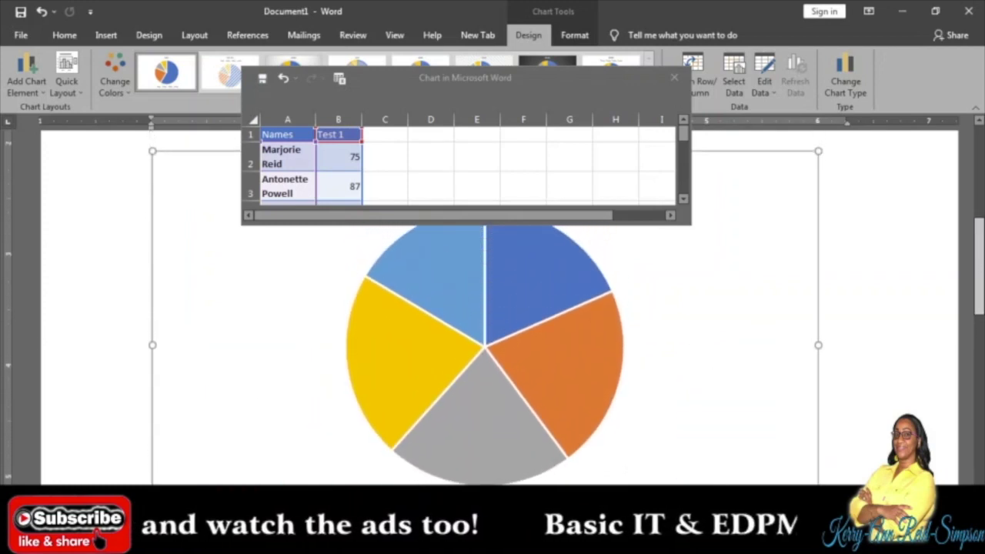
{"action": "scroll", "coordinate": [978, 292], "scroll_direction": "up", "scroll_amount": 5}
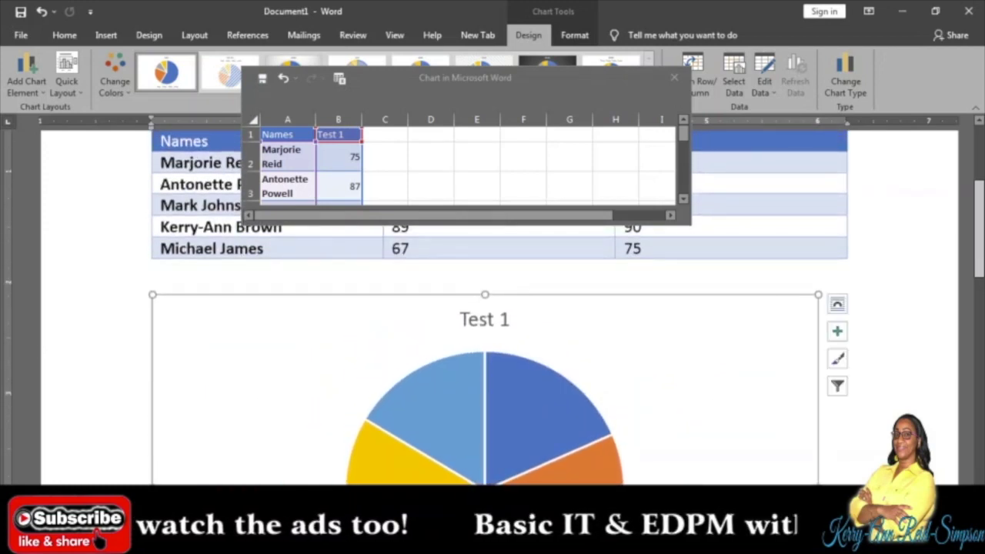
{"action": "scroll", "coordinate": [978, 292], "scroll_direction": "up", "scroll_amount": 3}
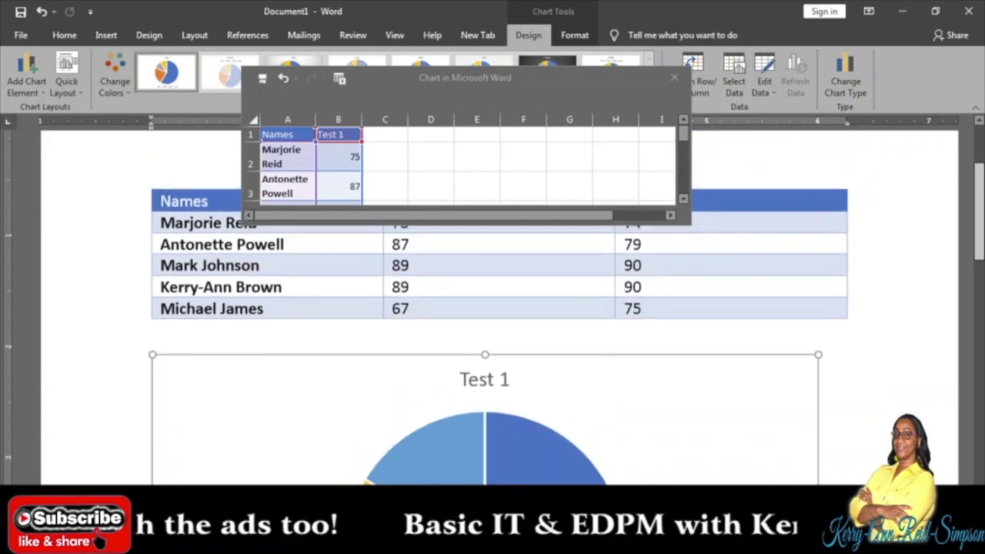
{"action": "scroll", "coordinate": [981, 281], "scroll_direction": "down", "scroll_amount": 5}
{"action": "scroll", "coordinate": [981, 280], "scroll_direction": "down", "scroll_amount": 5}
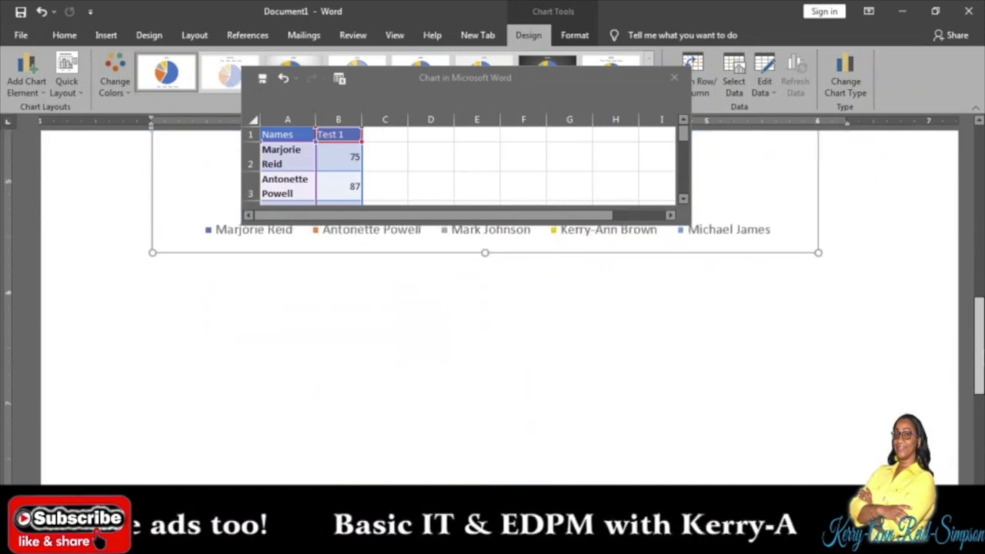
{"action": "scroll", "coordinate": [981, 281], "scroll_direction": "up", "scroll_amount": 3}
{"action": "scroll", "coordinate": [981, 280], "scroll_direction": "up", "scroll_amount": 5}
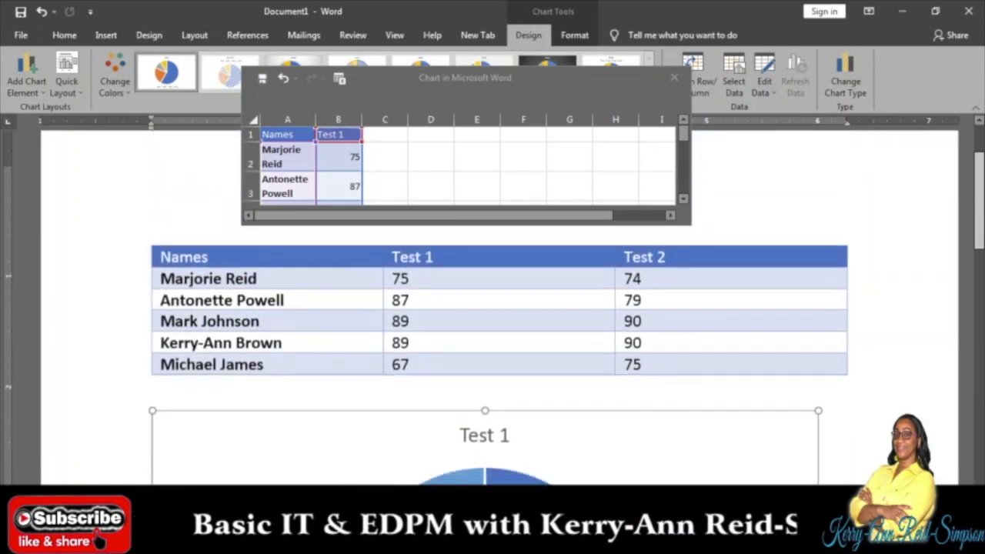
{"action": "scroll", "coordinate": [981, 253], "scroll_direction": "down", "scroll_amount": 5}
{"action": "scroll", "coordinate": [982, 254], "scroll_direction": "down", "scroll_amount": 1}
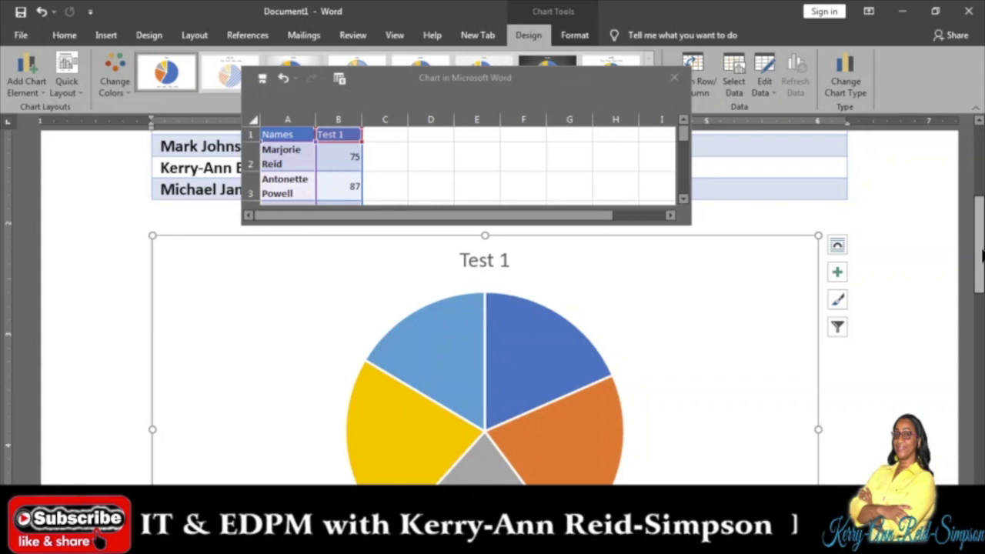
{"action": "scroll", "coordinate": [981, 254], "scroll_direction": "down", "scroll_amount": 5}
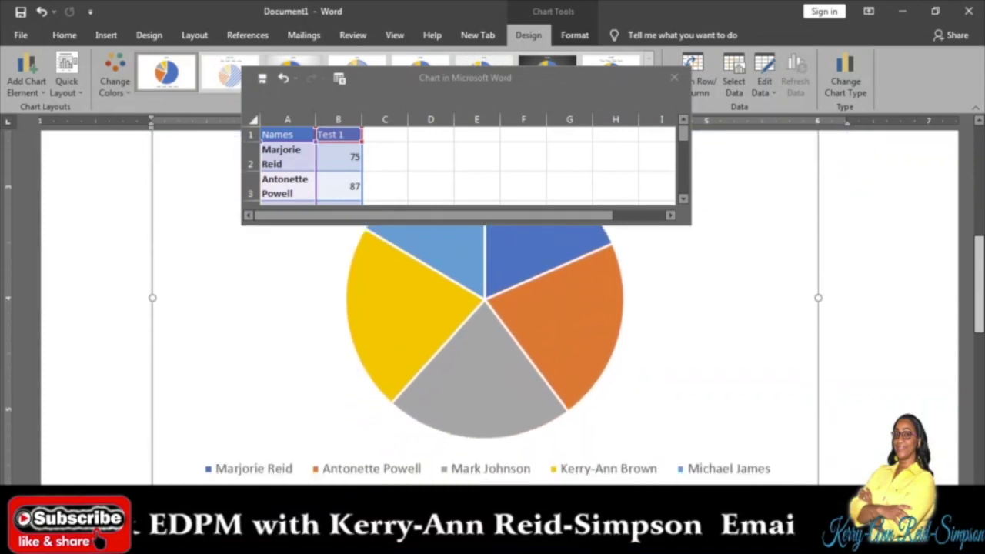
{"action": "scroll", "coordinate": [484, 347], "scroll_direction": "up", "scroll_amount": 3}
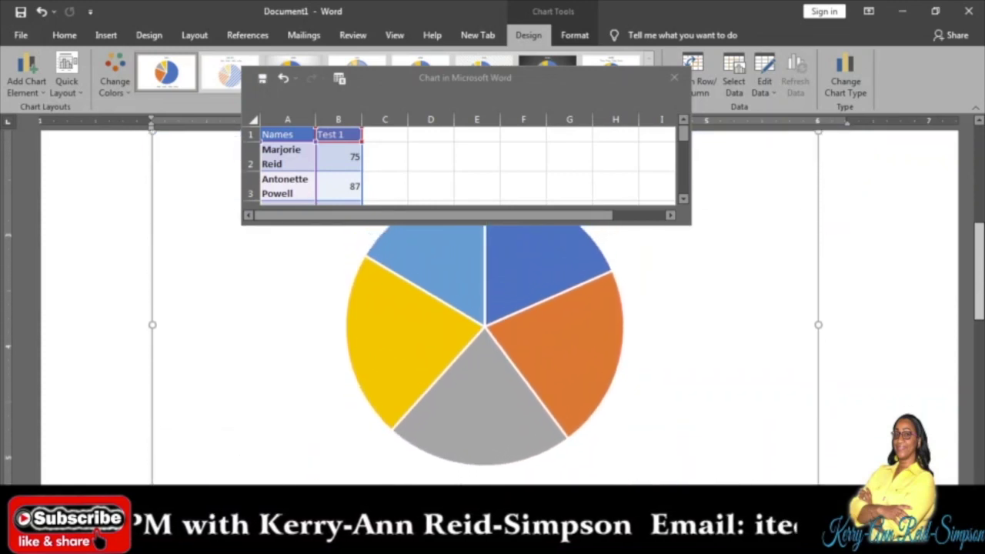
{"action": "scroll", "coordinate": [484, 346], "scroll_direction": "up", "scroll_amount": 5}
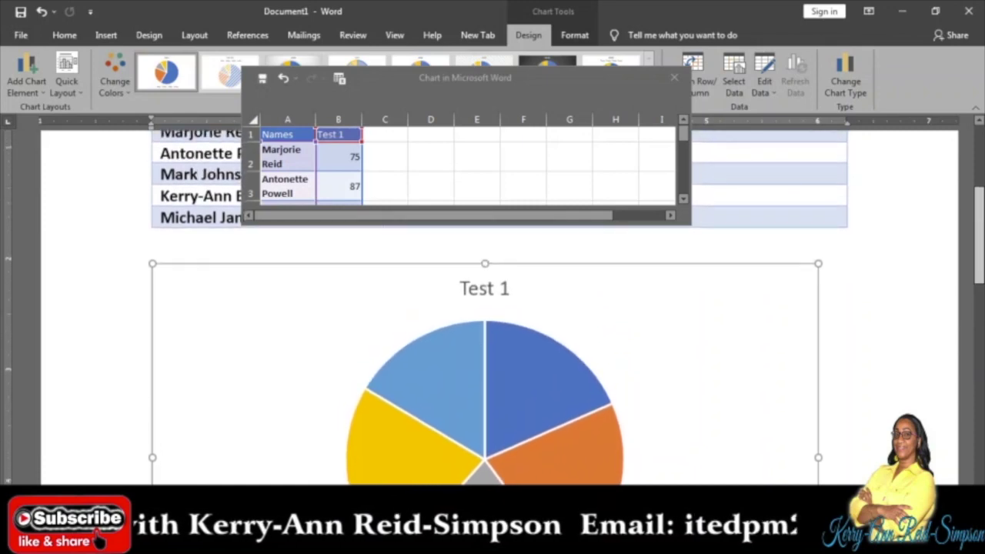
{"action": "scroll", "coordinate": [484, 346], "scroll_direction": "up", "scroll_amount": 2}
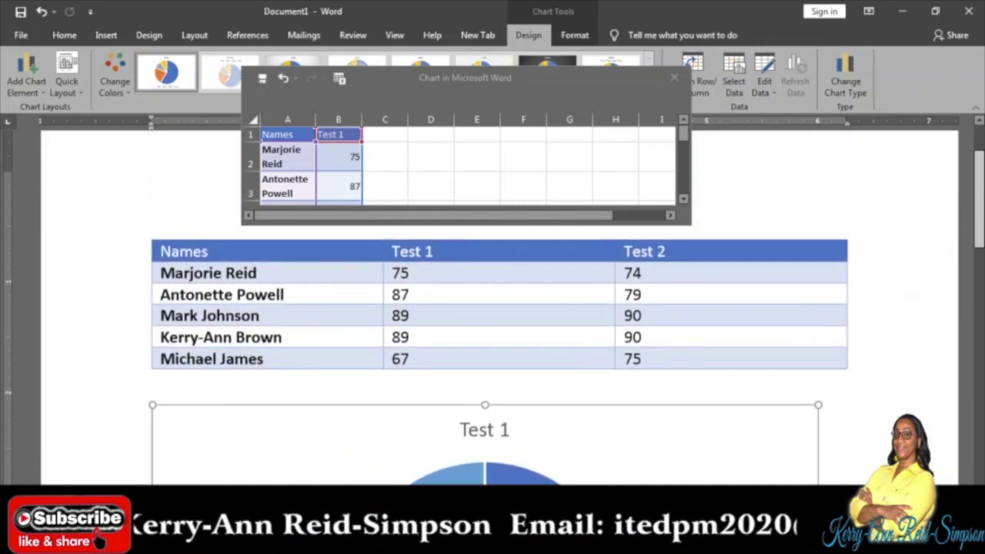
{"action": "scroll", "coordinate": [980, 218], "scroll_direction": "down", "scroll_amount": 1}
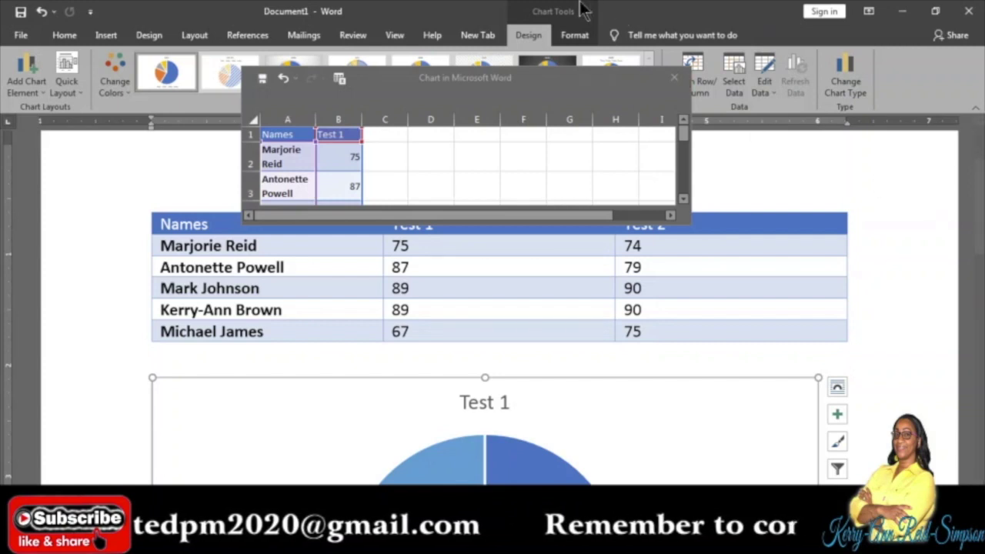
Step: Apply Quick Layout 4 so slices show each student's name and Test 1 score
{"action": "left_click", "coordinate": [81, 82]}
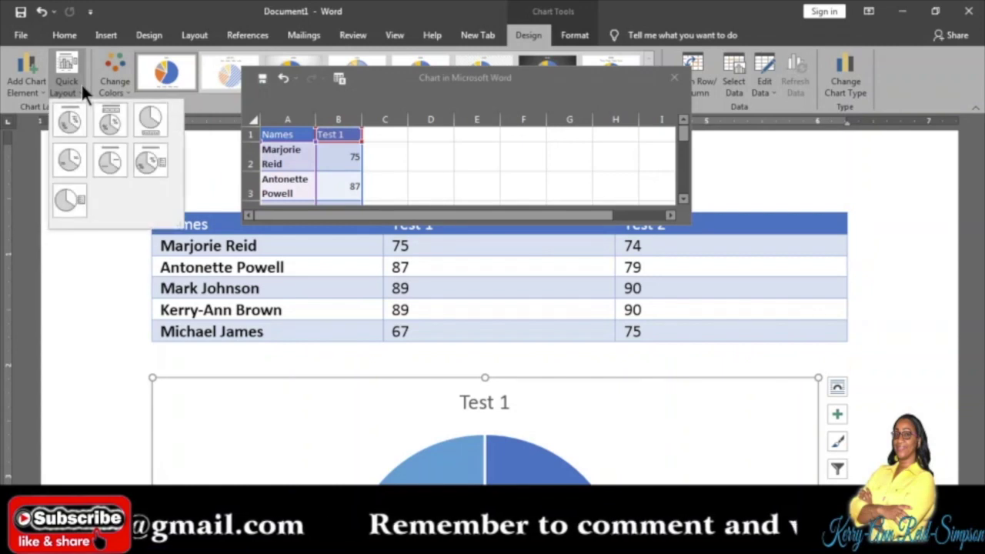
{"action": "left_click", "coordinate": [68, 161]}
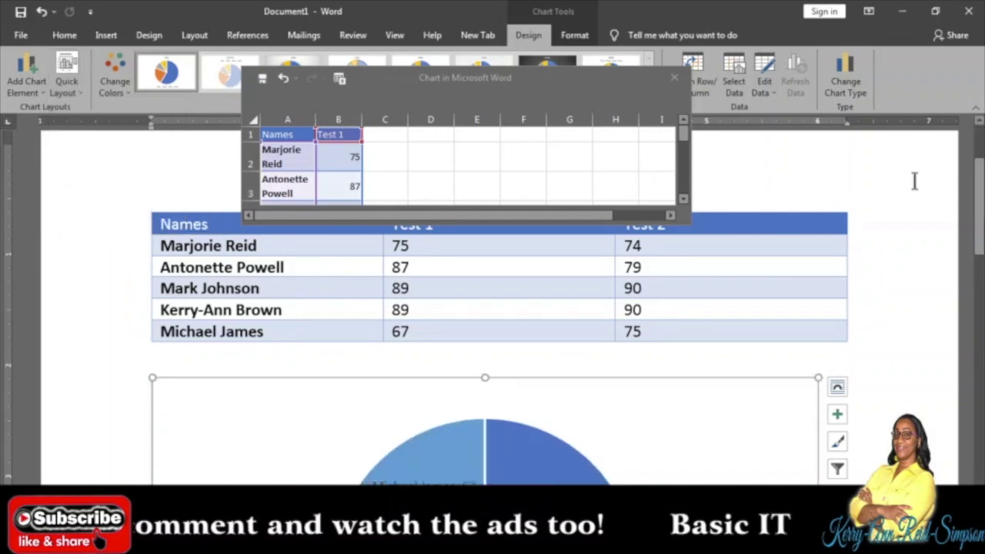
{"action": "left_click_drag", "start_coordinate": [981, 193], "coordinate": [981, 223]}
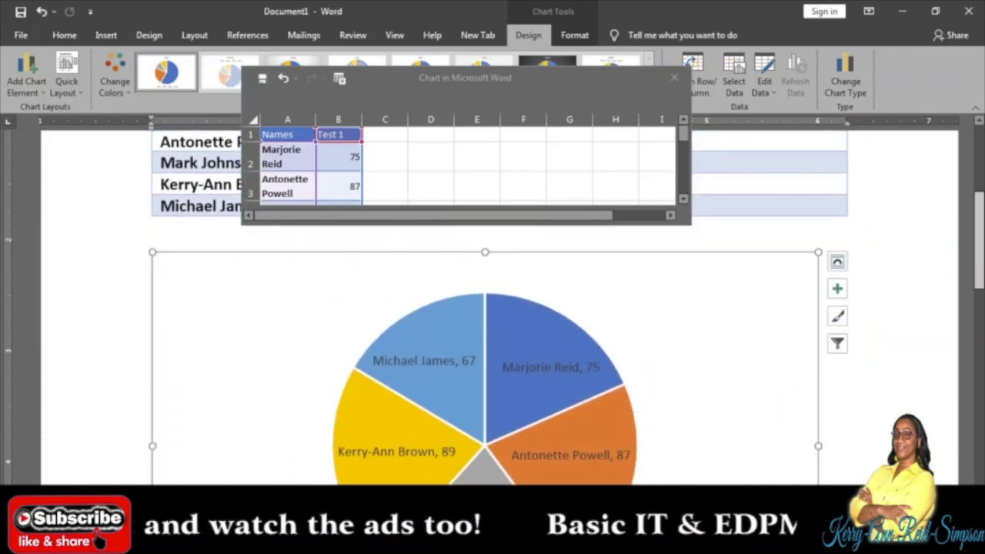
Step: Add a chart title above the pie reading 'Students' Test 1 Grades'
{"action": "left_click", "coordinate": [39, 88]}
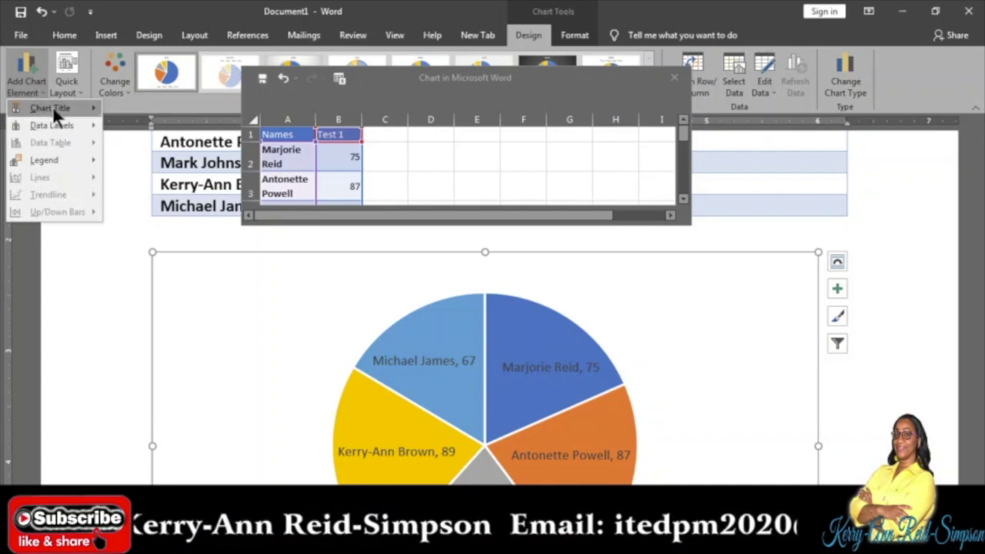
{"action": "mouse_move", "coordinate": [53, 106]}
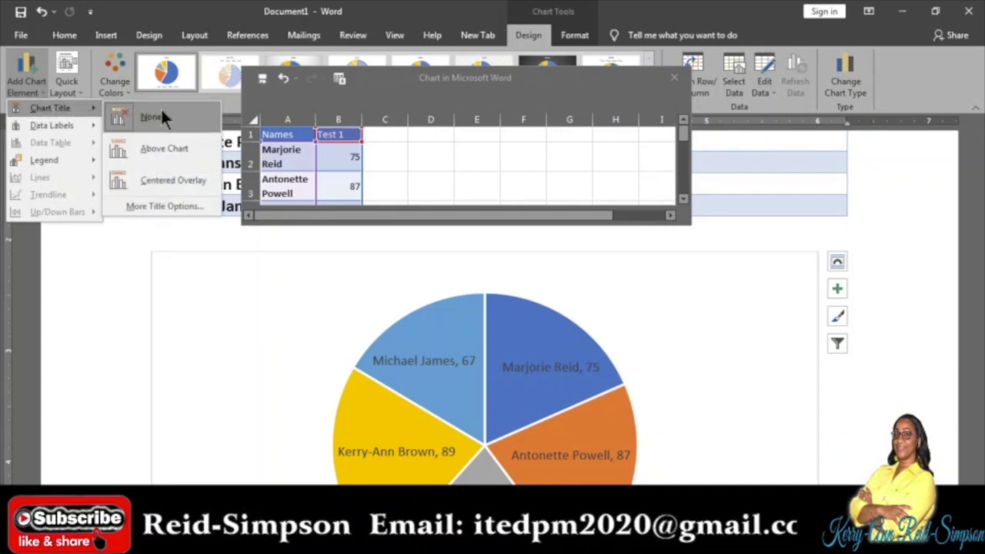
{"action": "left_click", "coordinate": [164, 153]}
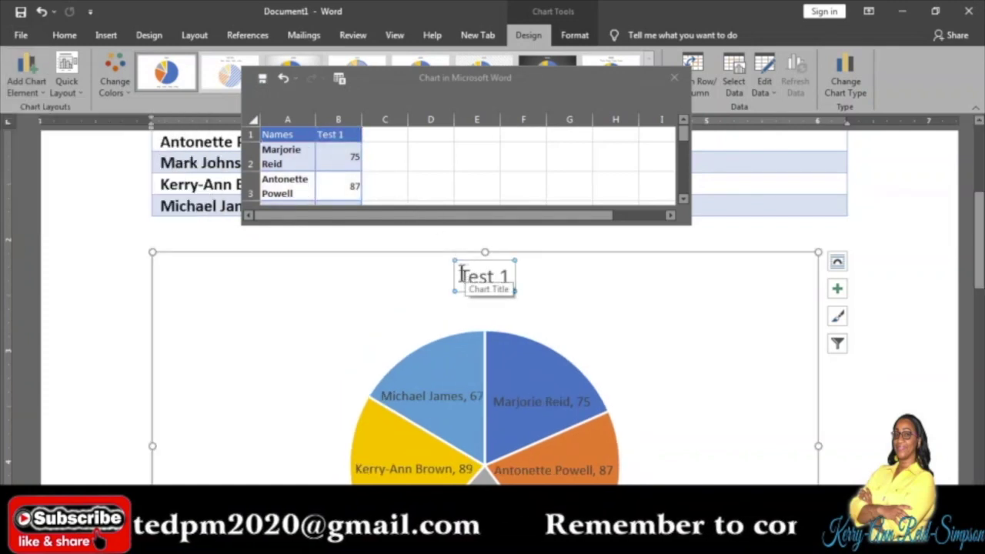
{"action": "left_click_drag", "start_coordinate": [460, 273], "coordinate": [511, 277]}
{"action": "scroll", "coordinate": [512, 285], "scroll_direction": "down", "scroll_amount": 1}
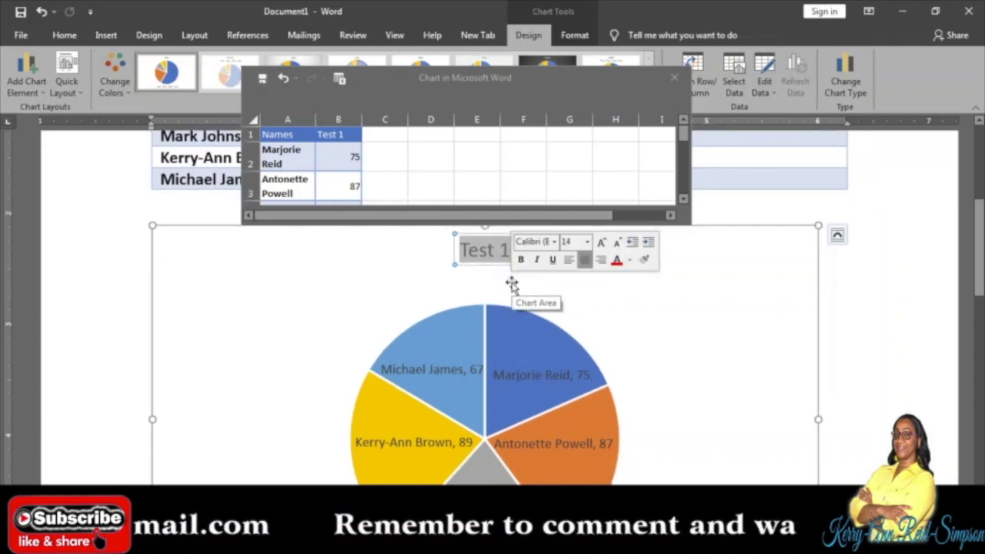
{"action": "type", "text": "Studen"}
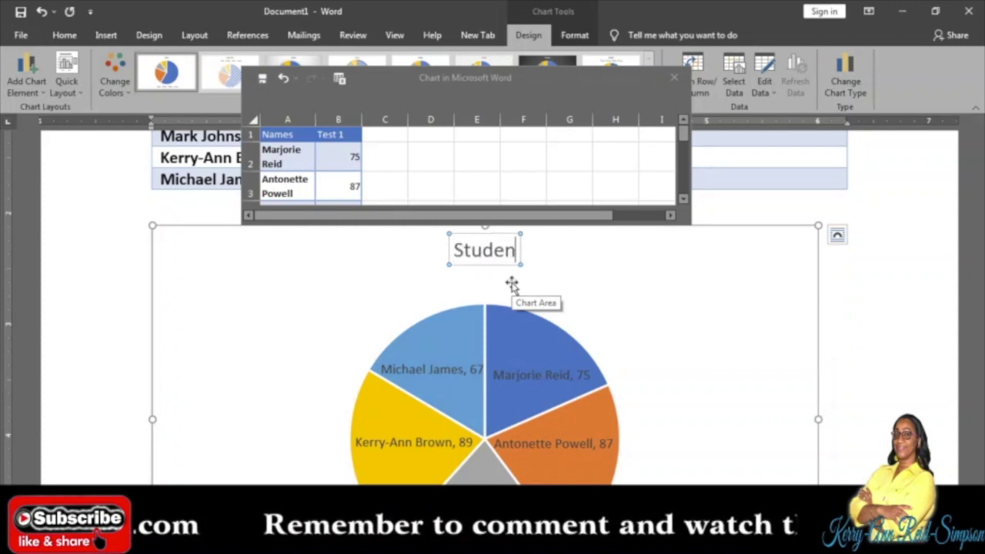
{"action": "type", "text": "ts' Test"}
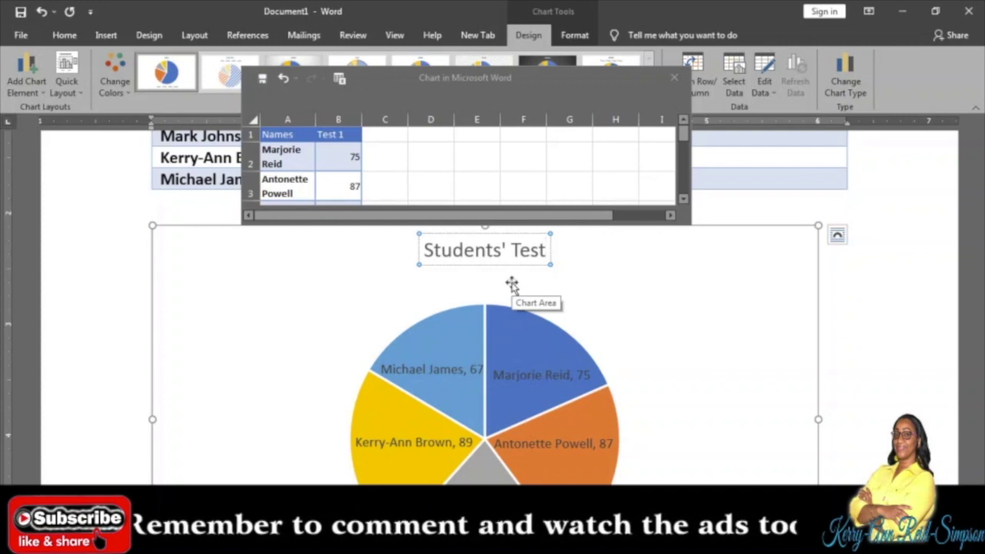
{"action": "type", "text": " 1 Grades"}
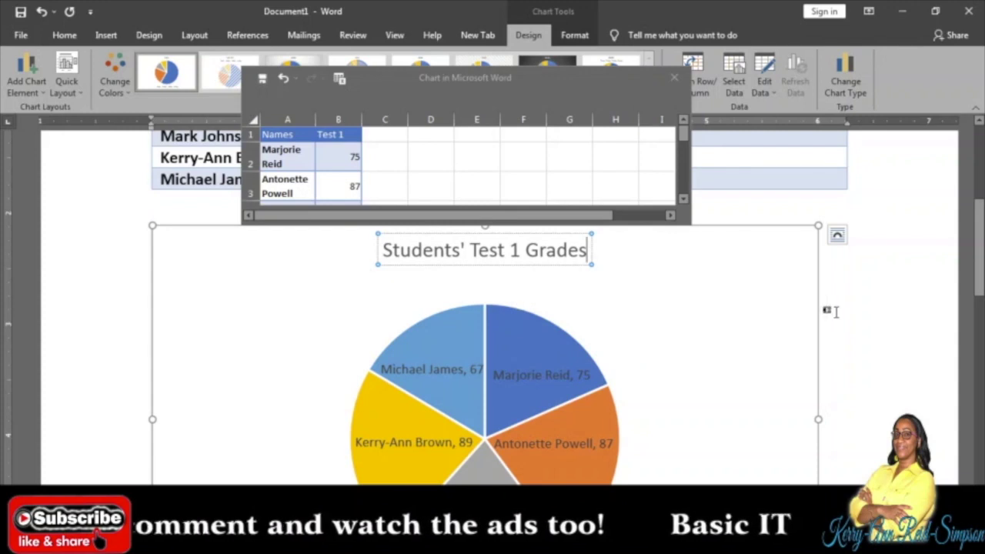
{"action": "left_click", "coordinate": [793, 310]}
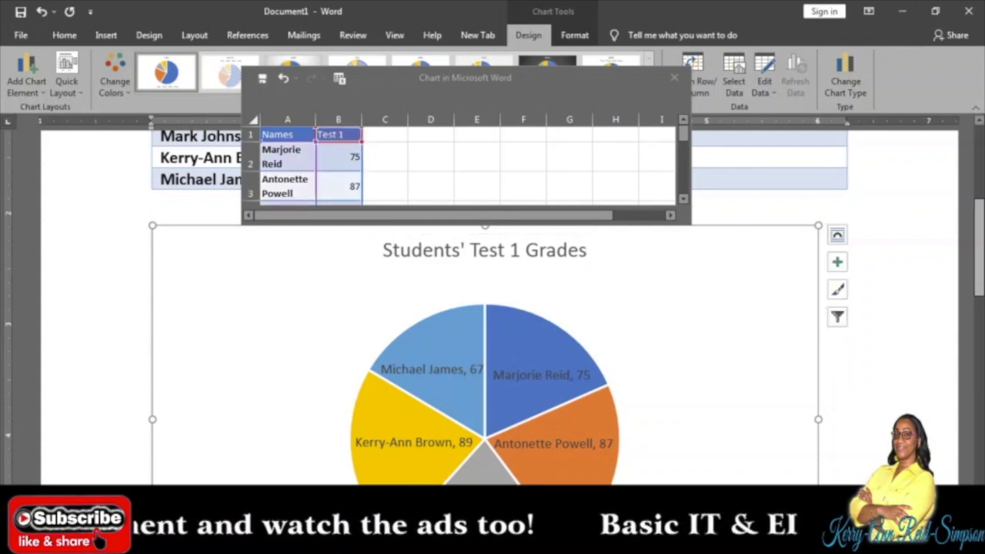
Step: Scroll back to the top of the document to show the heading
{"action": "left_click_drag", "start_coordinate": [982, 271], "coordinate": [981, 225]}
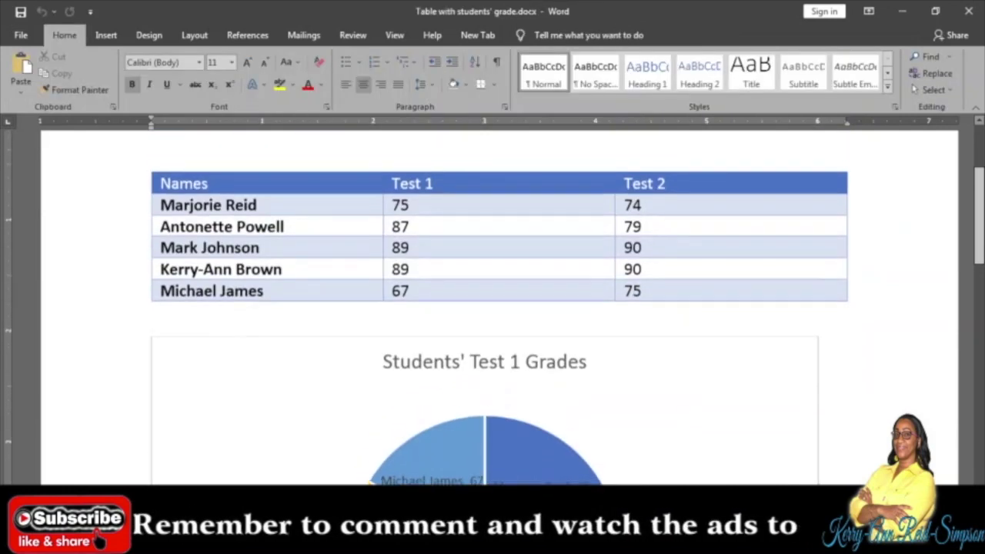
{"action": "scroll", "coordinate": [492, 307], "scroll_direction": "up", "scroll_amount": 2}
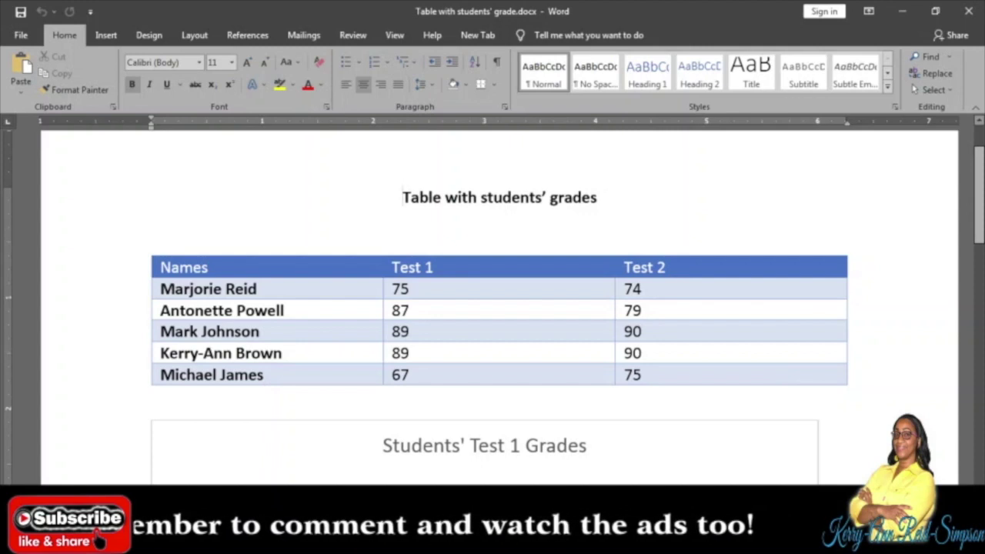